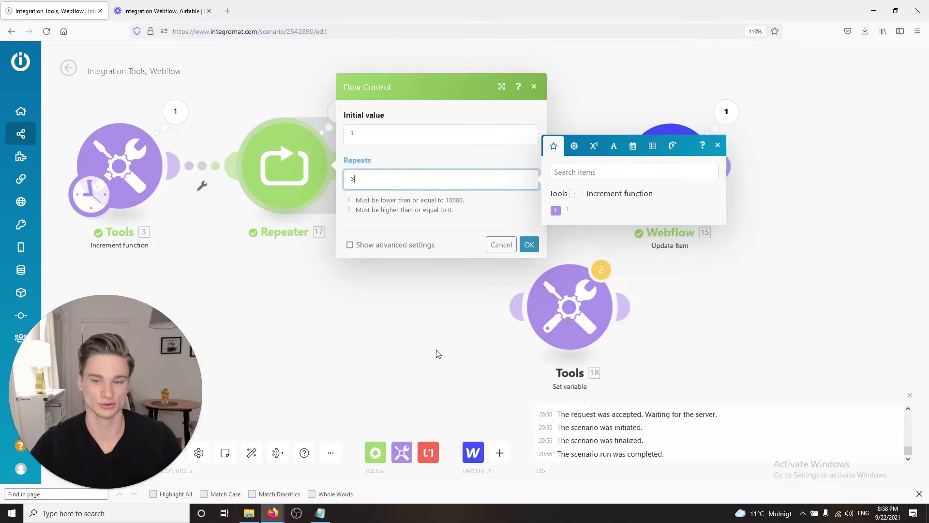
Configure the Array aggregator with Repeater [17] as the source module and the repeater's i as the only aggregated field
left_click(422, 340)
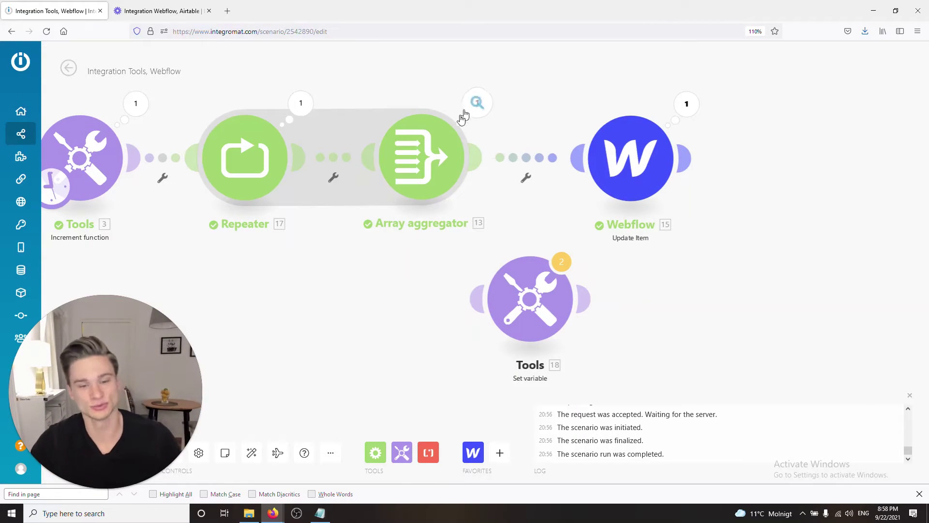
left_click_drag(423, 204, 428, 236)
left_click(428, 235)
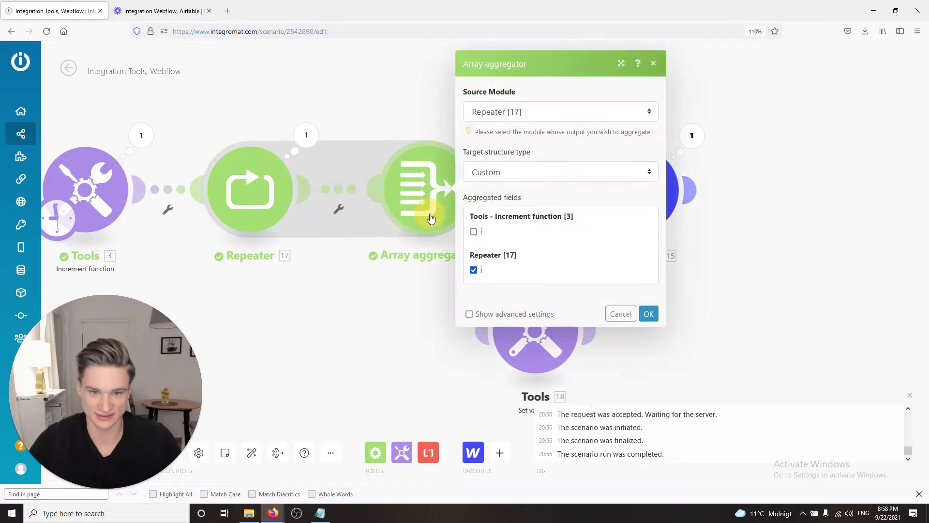
left_click(520, 116)
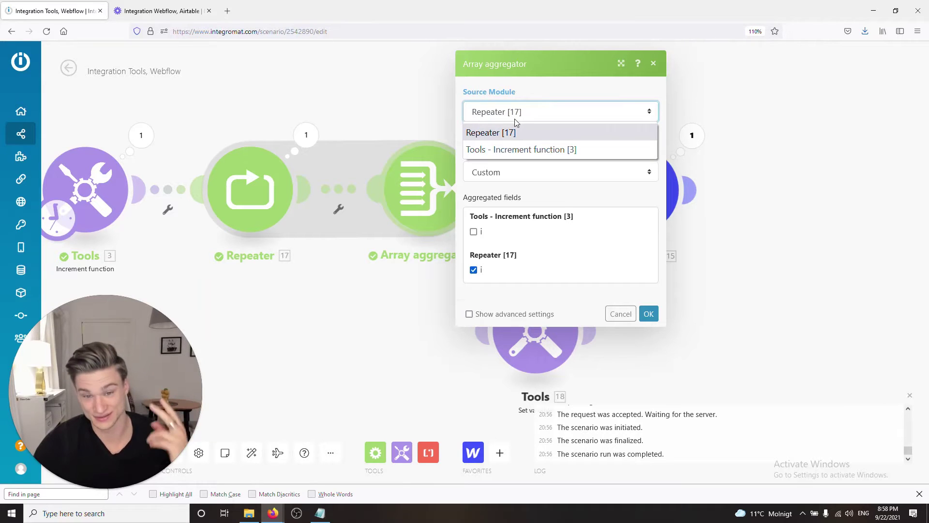
left_click(513, 133)
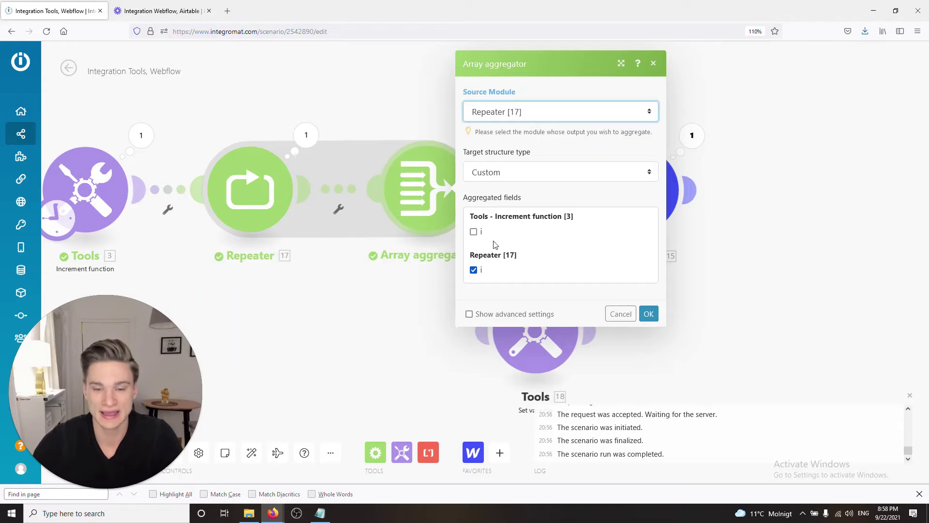
left_click(473, 270)
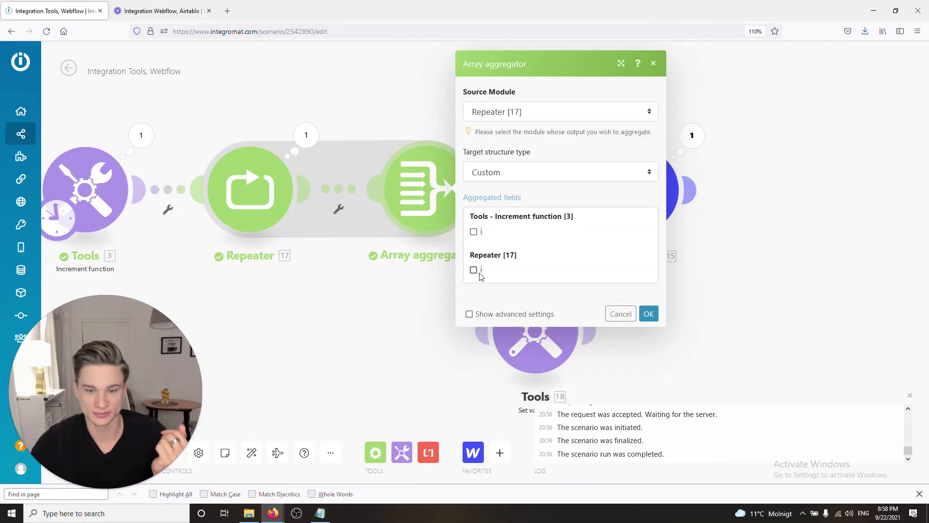
left_click(474, 270)
left_click(648, 314)
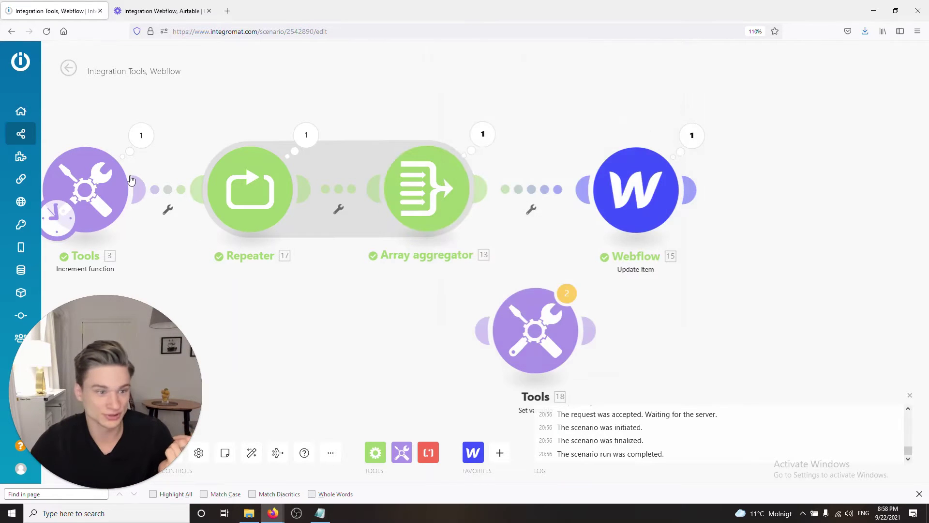
Examine the Array aggregator's run output, expanding all three collections inside the output array
left_click(93, 199)
left_click(330, 234)
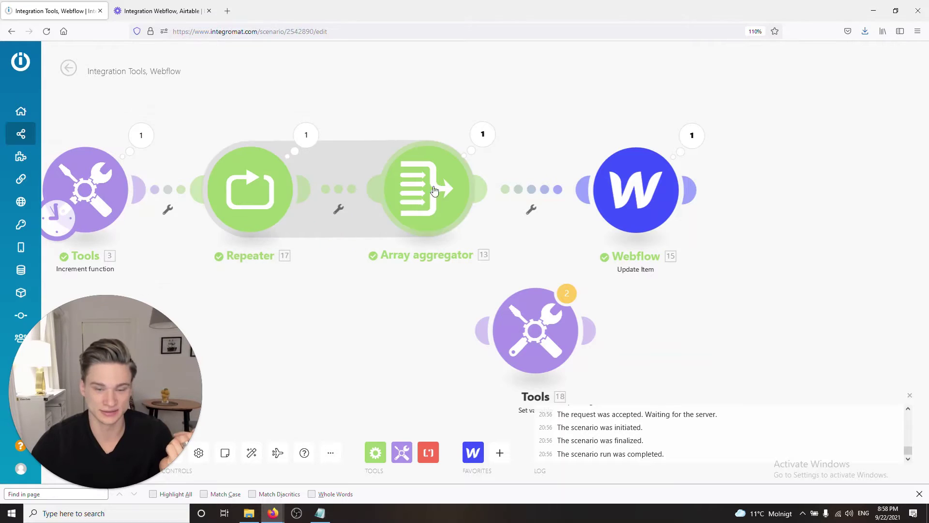
left_click(481, 134)
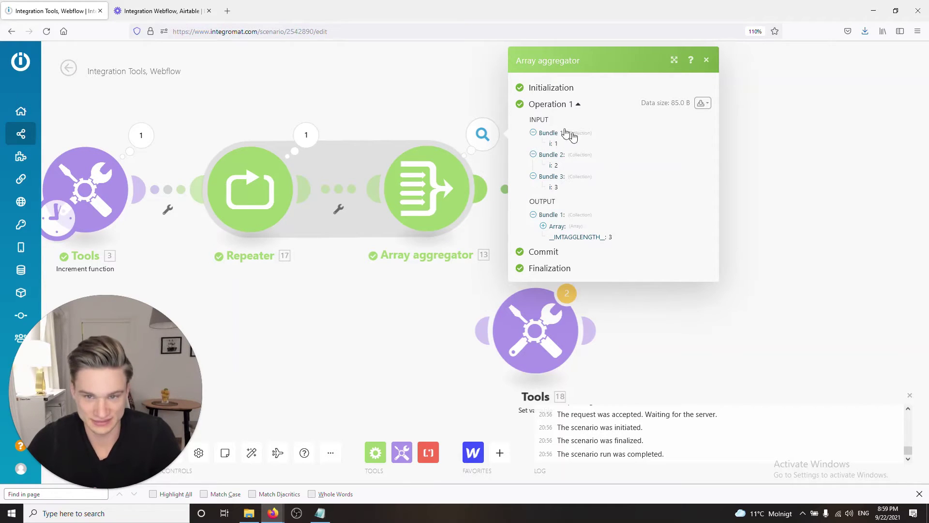
left_click(552, 226)
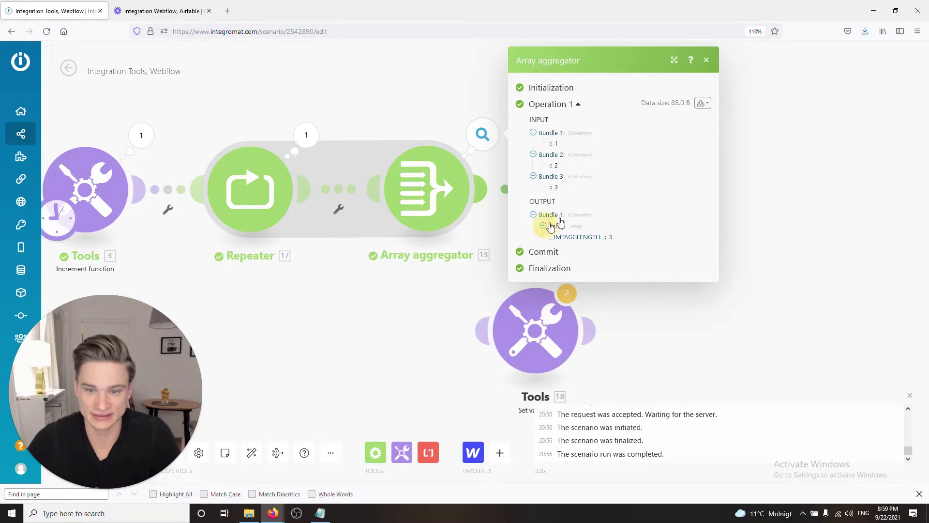
left_click(560, 237)
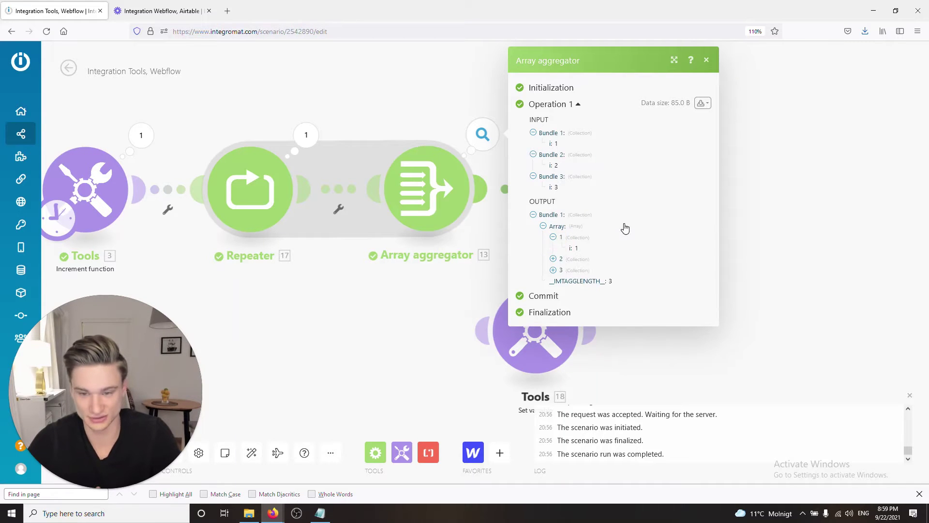
left_click(554, 259)
left_click(554, 281)
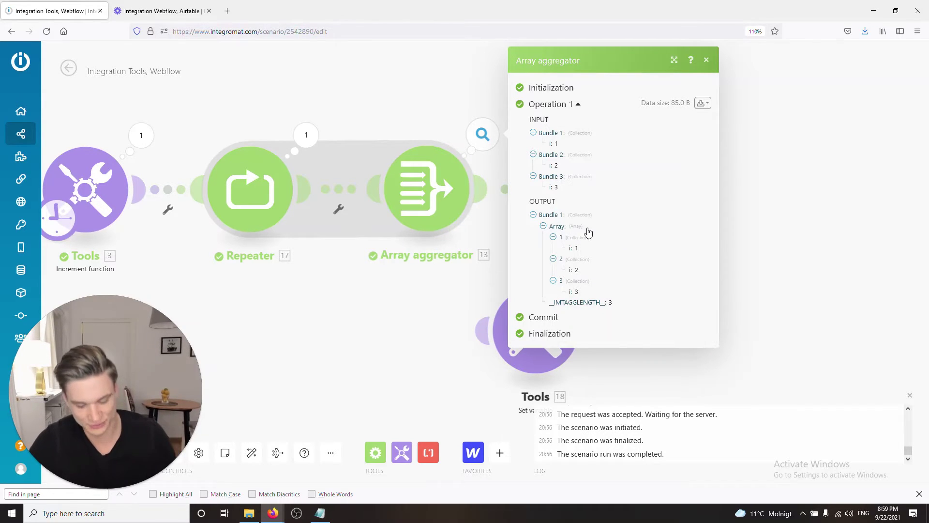
key("ctrl+plus")
key("ctrl+plus")
key("ctrl+plus")
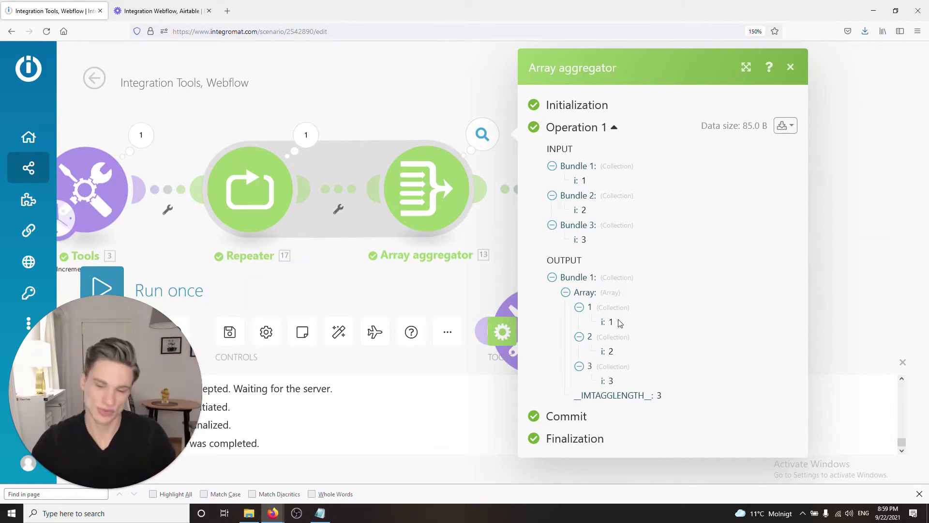
key("ctrl+0")
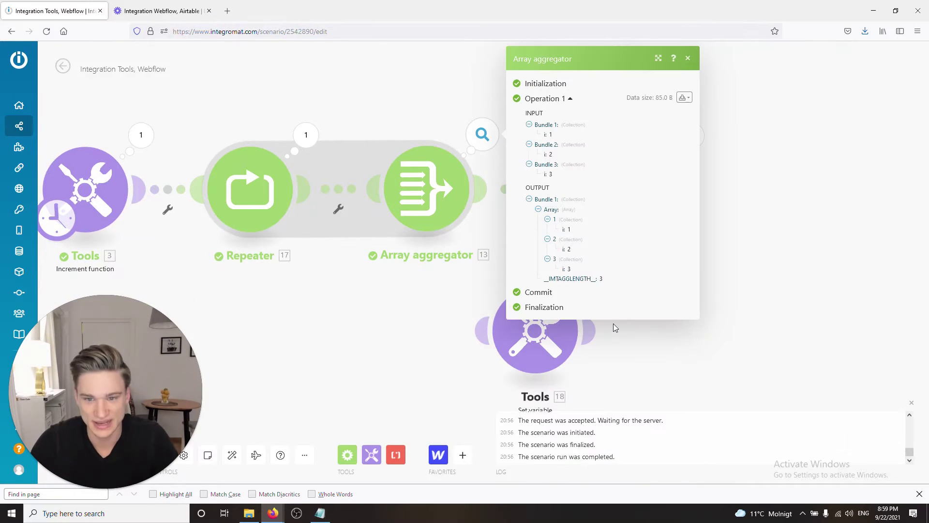
left_click(461, 318)
Review how the User_ID field is mapped in the Webflow Update Item module
scroll(693, 269, "up", 2)
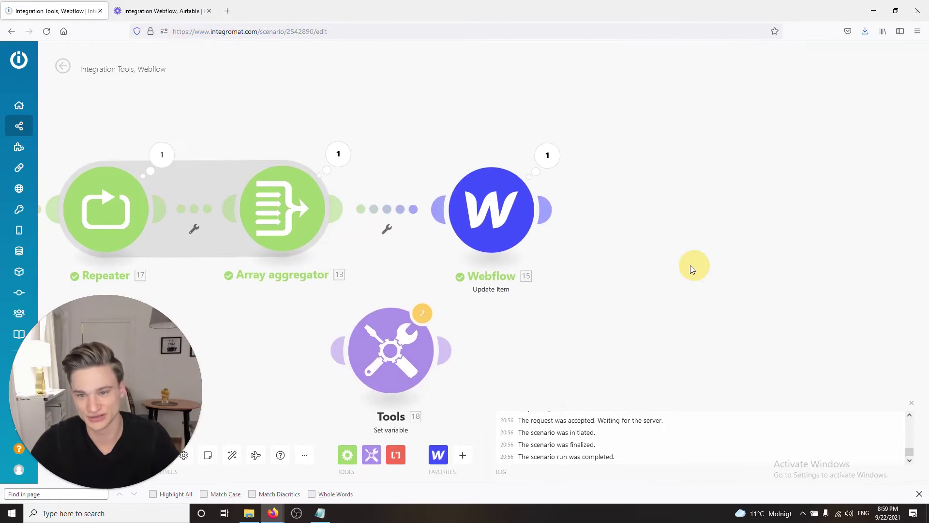
left_click(515, 233)
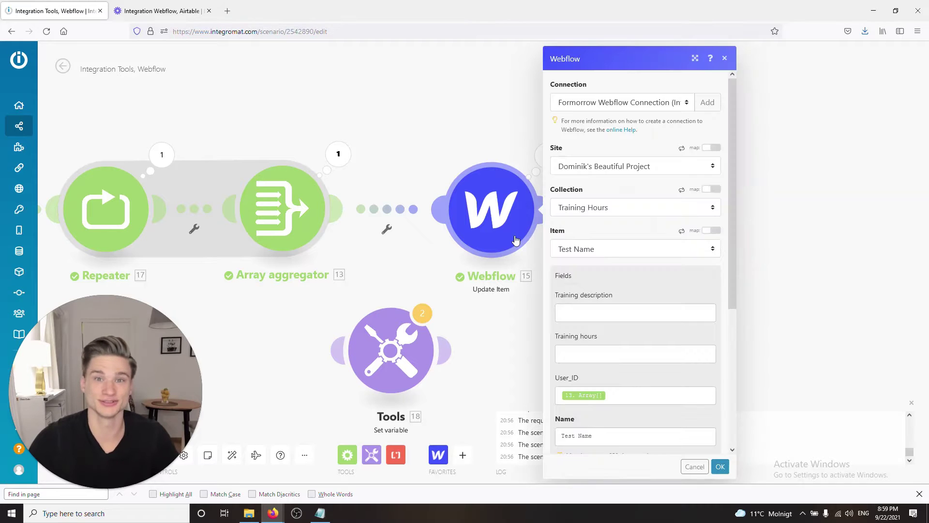
left_click(659, 395)
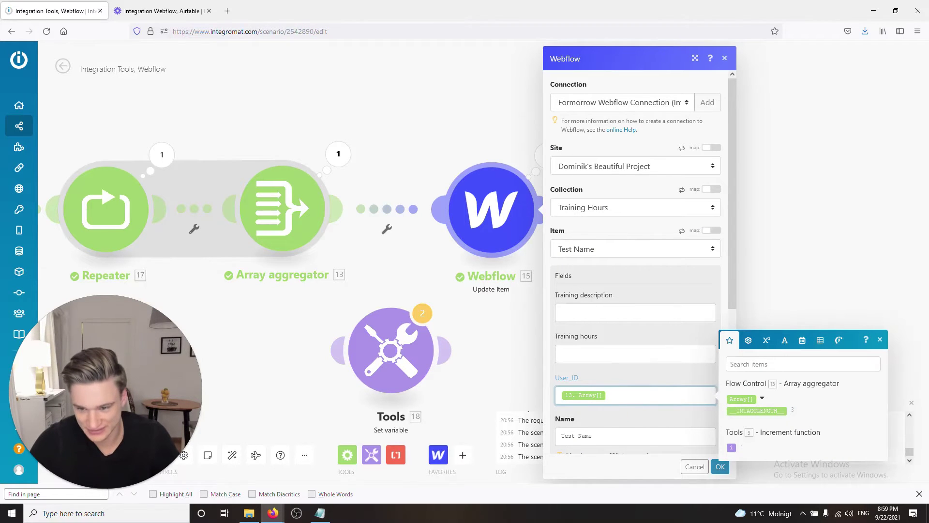
left_click(720, 467)
Inspect the User_ID entries in the output of the Webflow module's last run
left_click(547, 155)
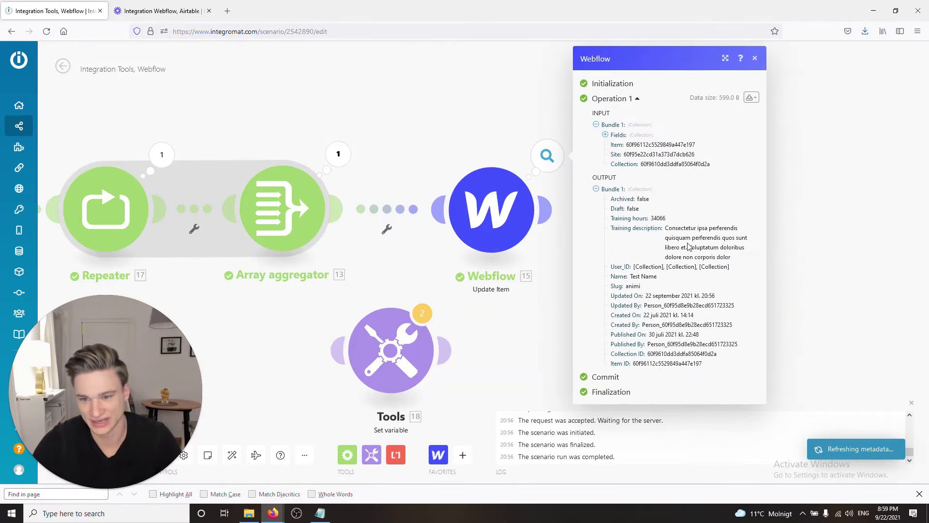
left_click_drag(729, 267, 616, 267)
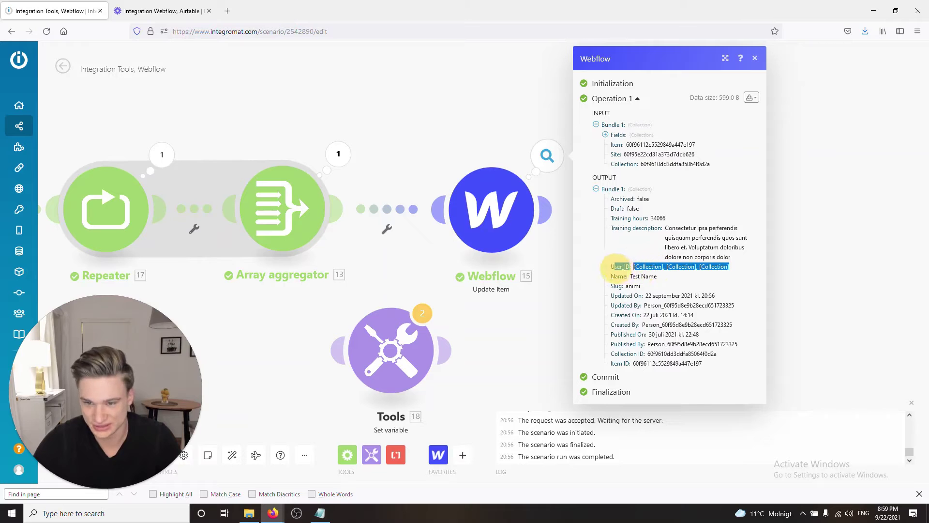
left_click_drag(731, 267, 606, 263)
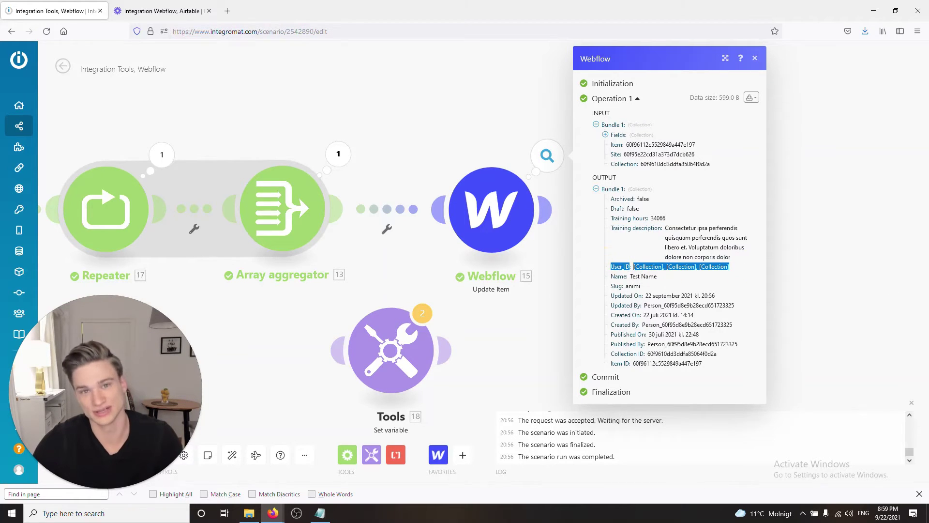
double_click(715, 267)
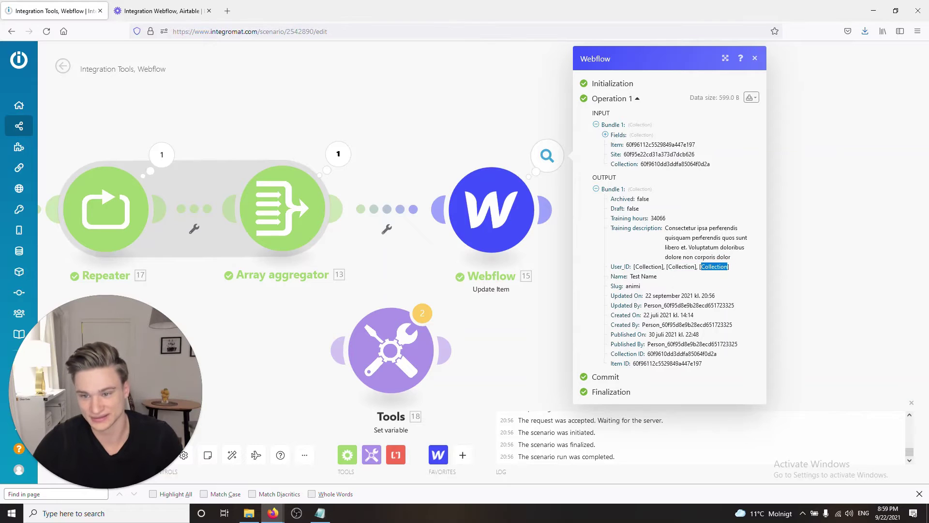
double_click(681, 267)
double_click(649, 267)
left_click(879, 265)
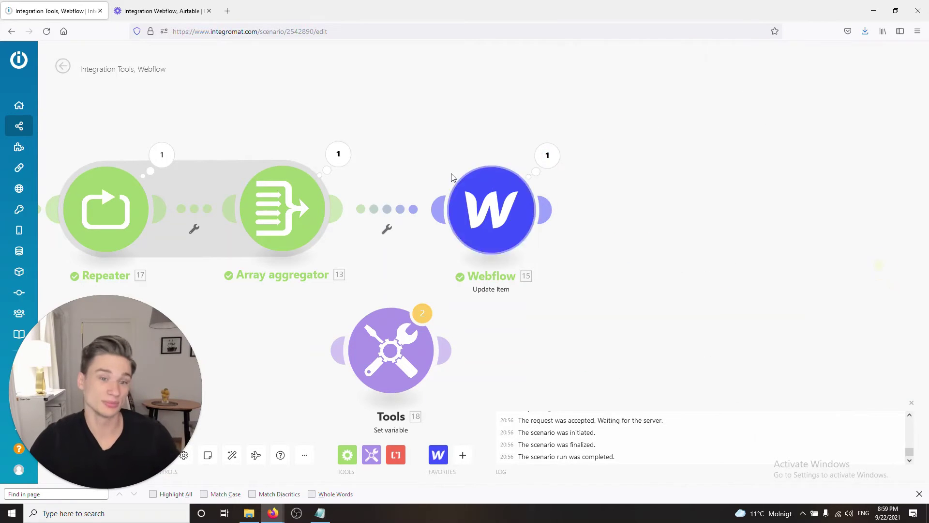
Look at the array in the Array aggregator's run output for comparison with the Webflow result
left_click(339, 155)
left_click(397, 211)
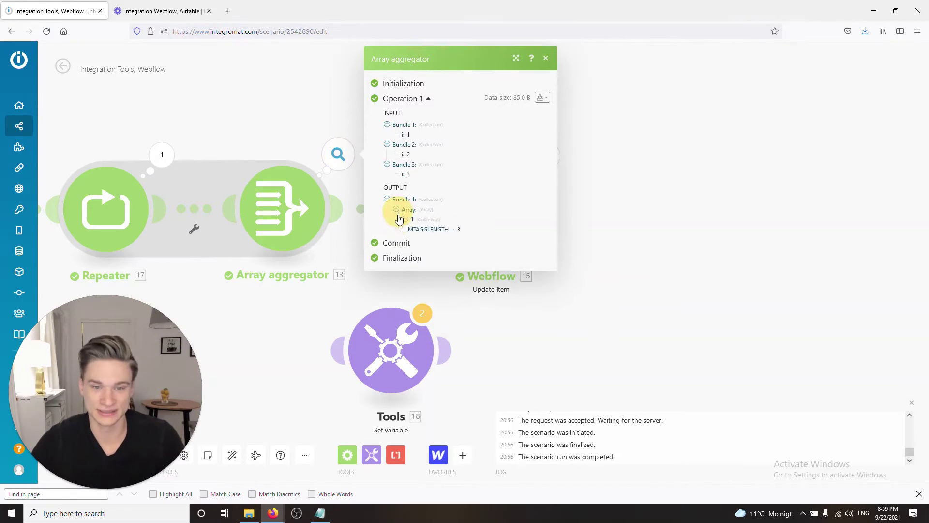
left_click(699, 281)
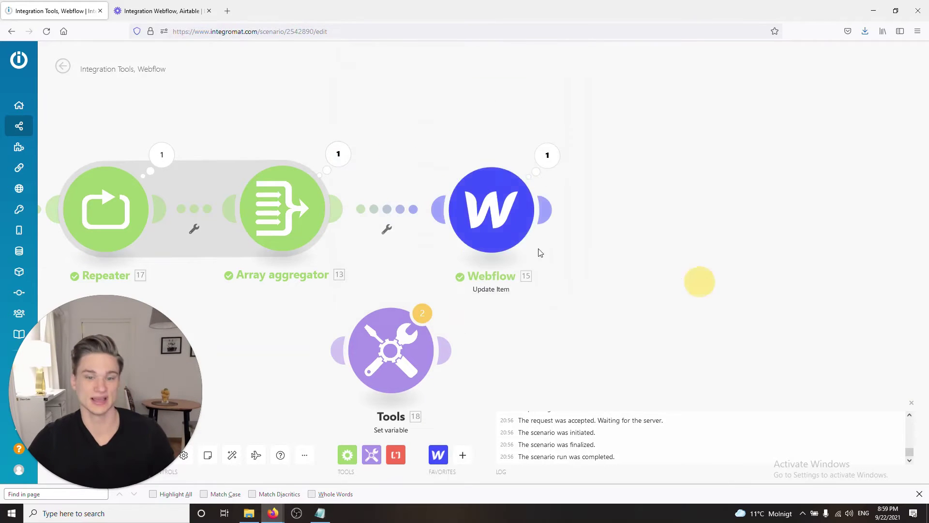
Insert the Set variable module between the Array aggregator and Webflow, and open its variable value
left_click_drag(492, 207, 670, 209)
left_click_drag(391, 348, 512, 229)
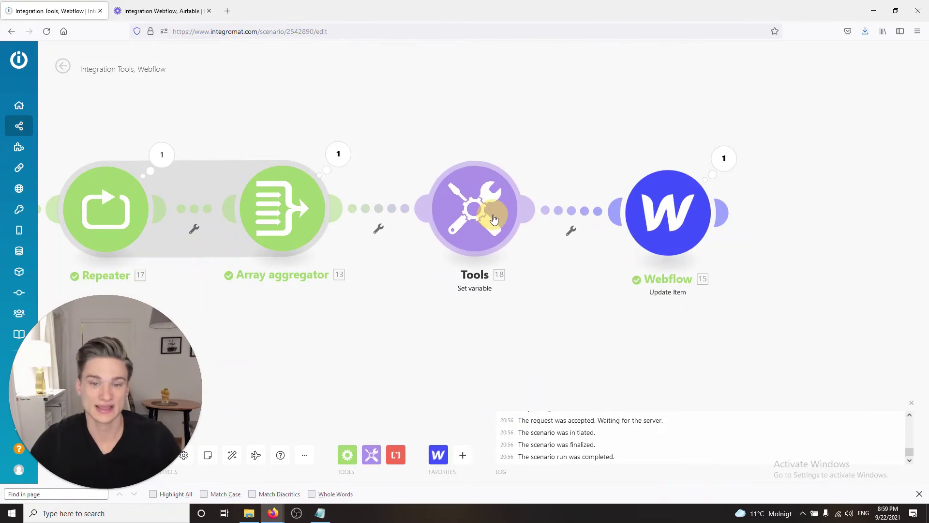
left_click(469, 211)
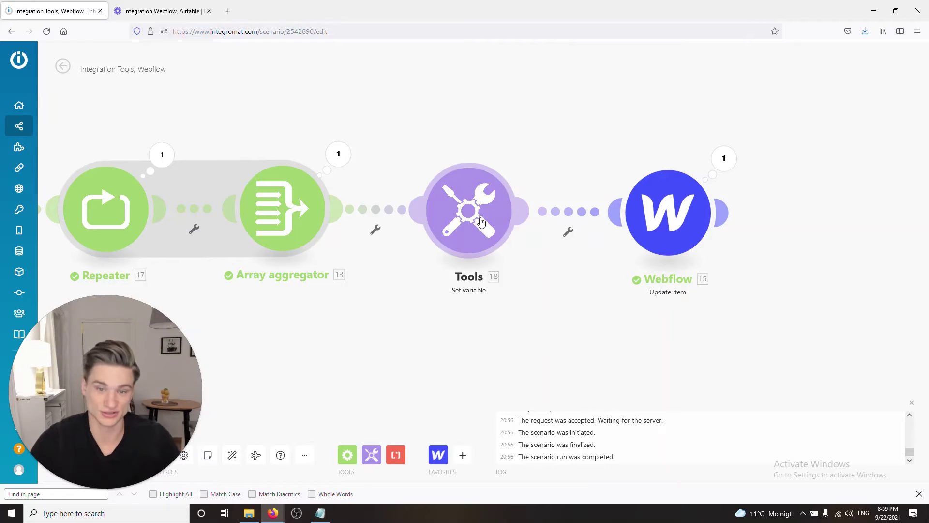
left_click(626, 255)
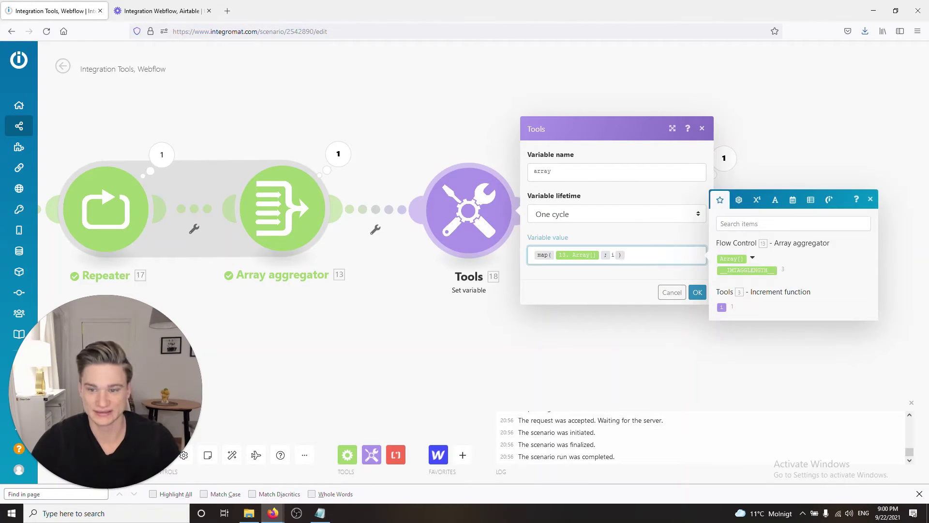
Check the Array aggregator's settings and the key inside each collection of its output array
left_click(288, 197)
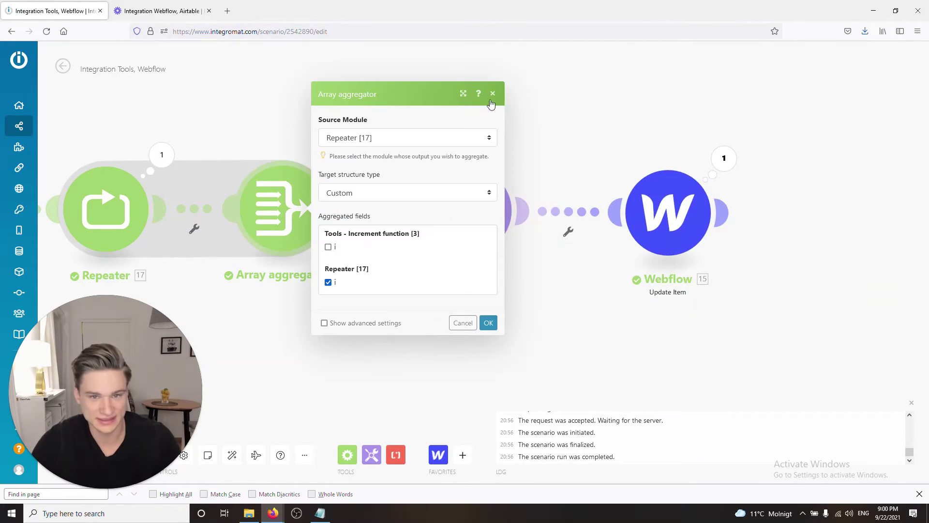
left_click(492, 97)
left_click(338, 154)
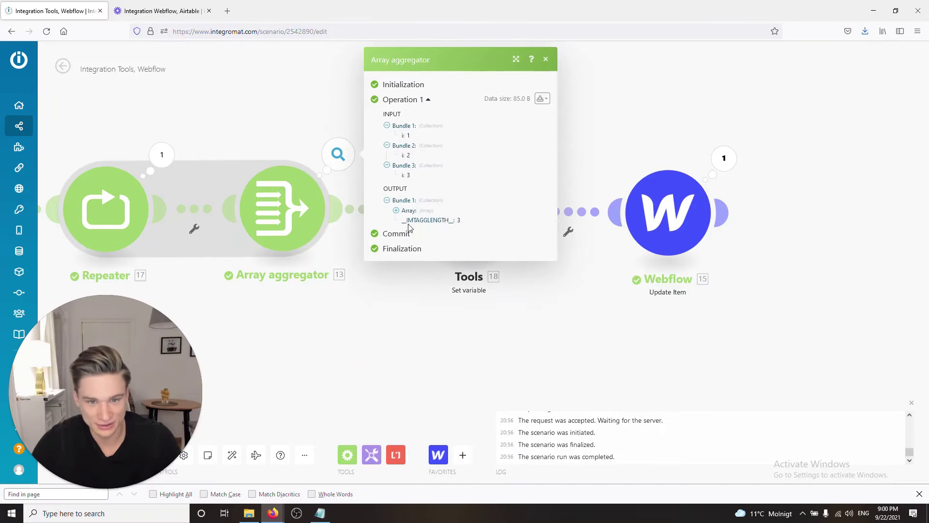
left_click(398, 212)
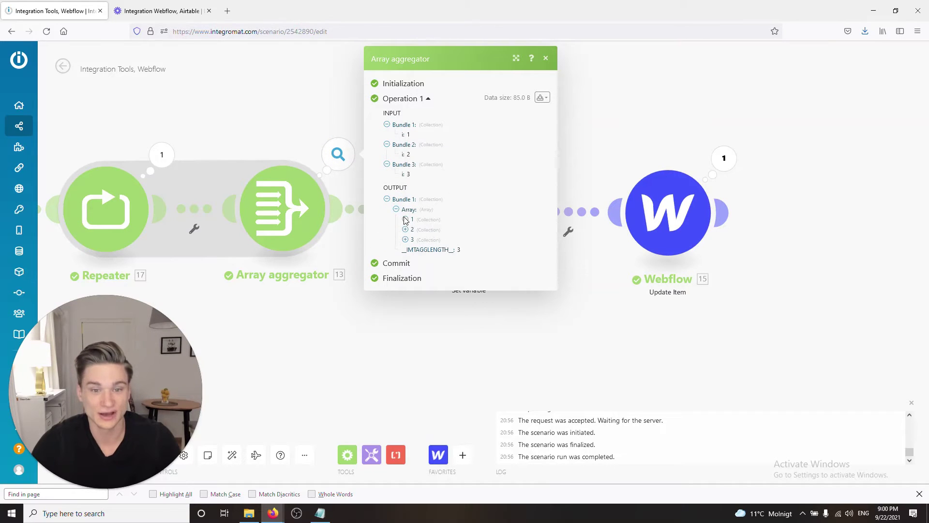
left_click(406, 220)
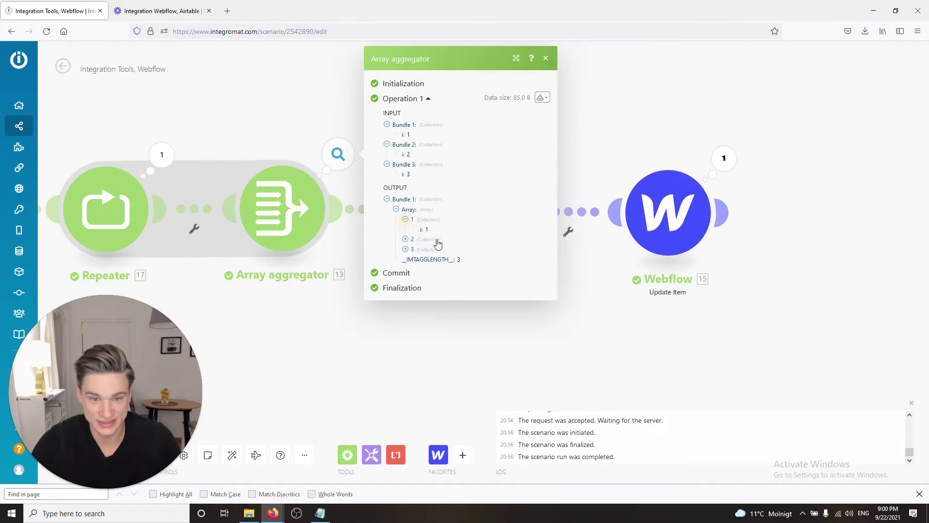
left_click(412, 239)
left_click(406, 259)
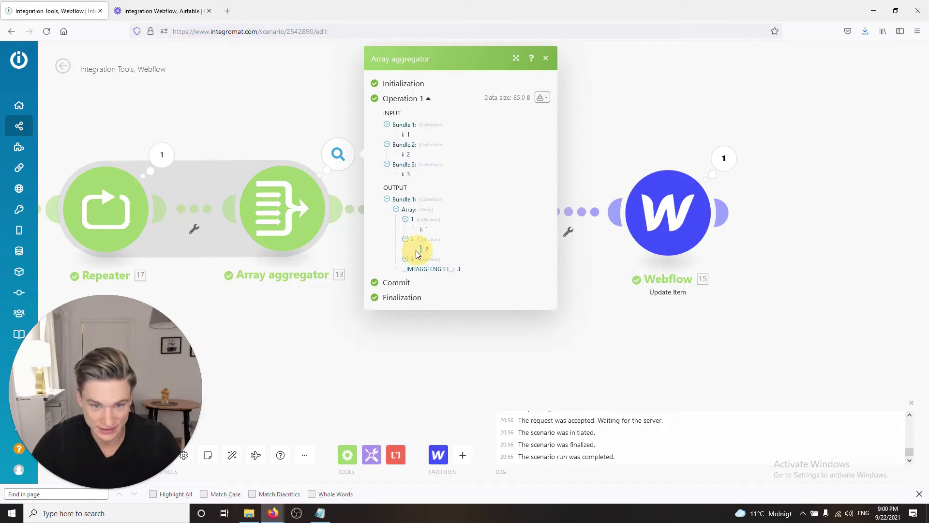
left_click(584, 315)
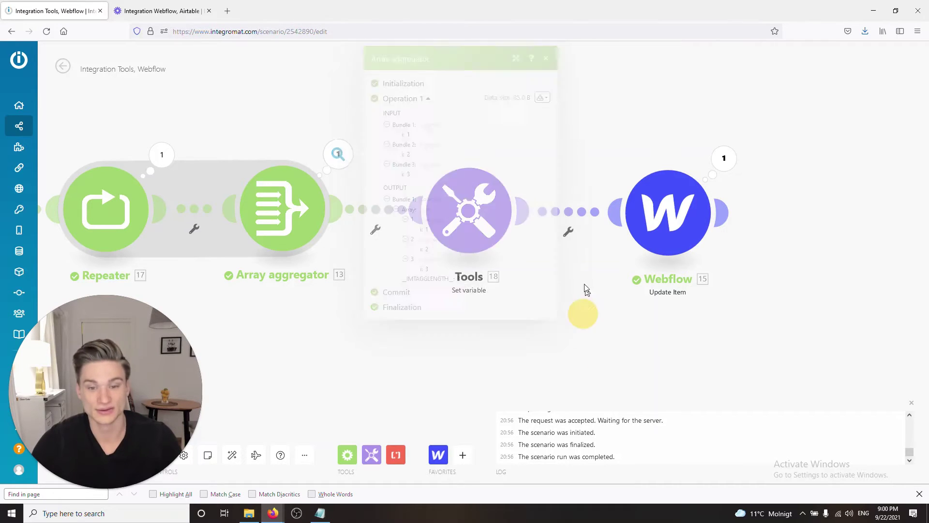
Rewrite the Set variable module's value as a map function over the Array aggregator's Array[] with the key i
left_click(489, 212)
left_click(668, 255)
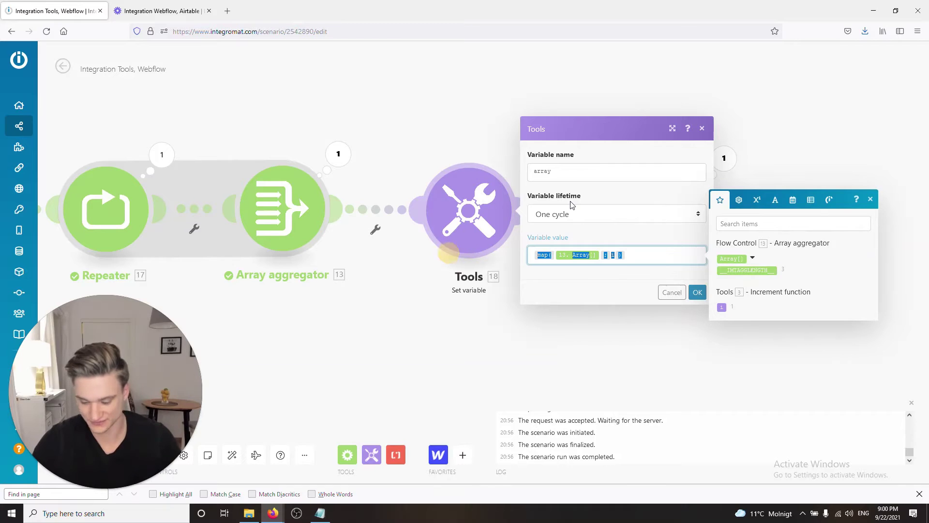
key("ctrl+a")
key("BackSpace")
type("map(")
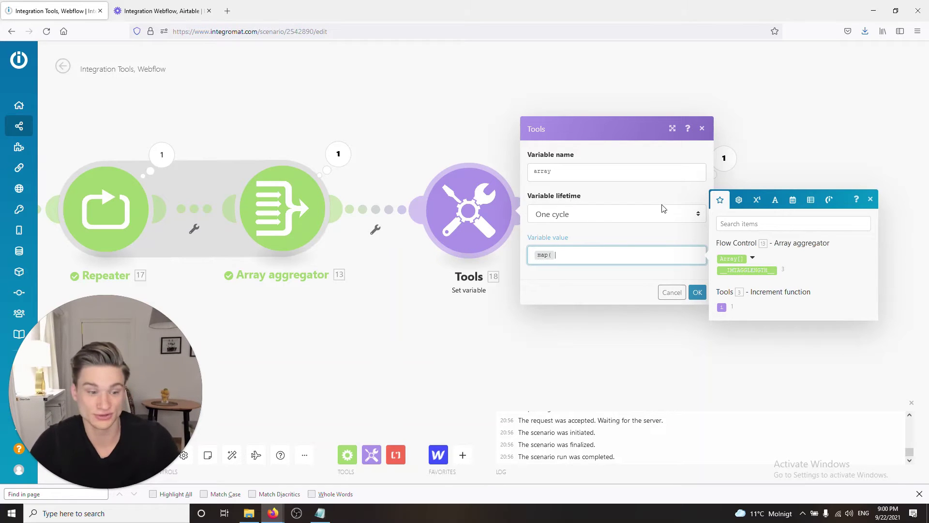
left_click(733, 259)
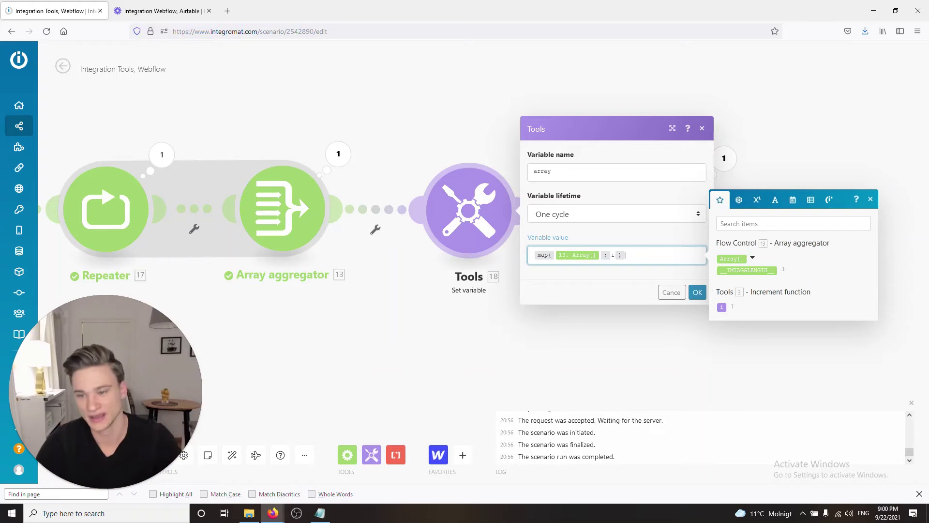
Expand the aggregator's Array[] to check its key, save the Set variable module's settings, and run the scenario once
left_click(753, 258)
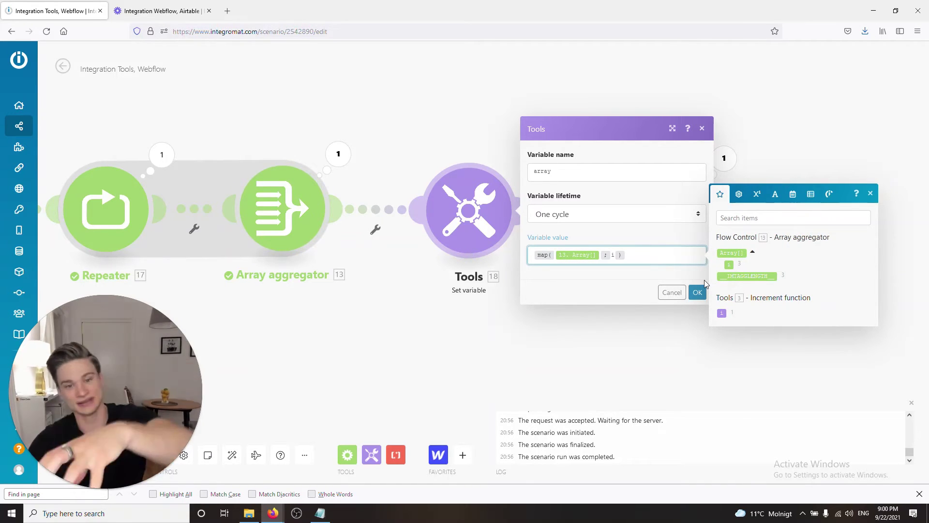
left_click(698, 292)
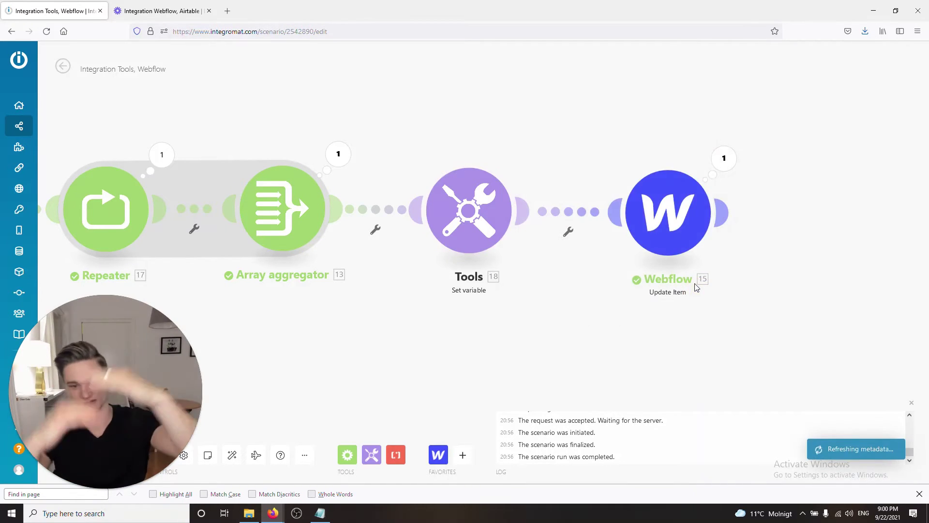
left_click_drag(108, 384, 801, 385)
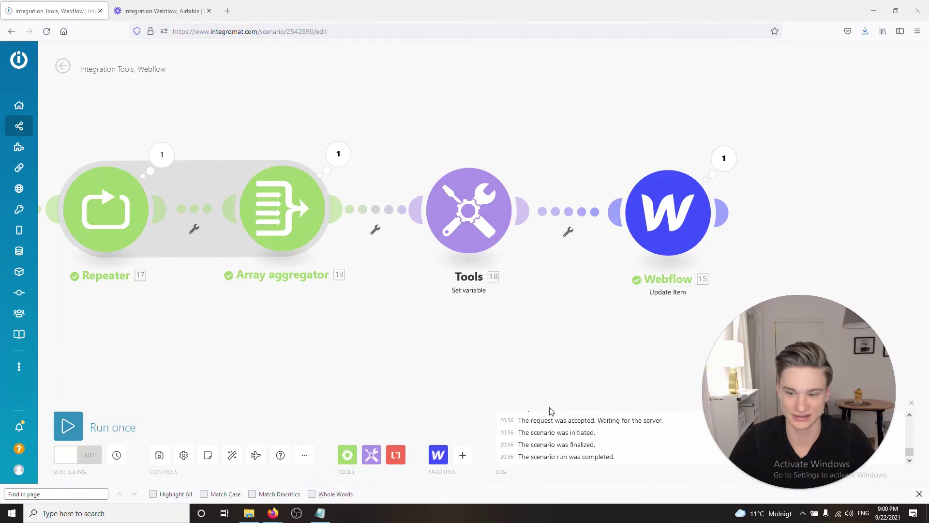
left_click(129, 426)
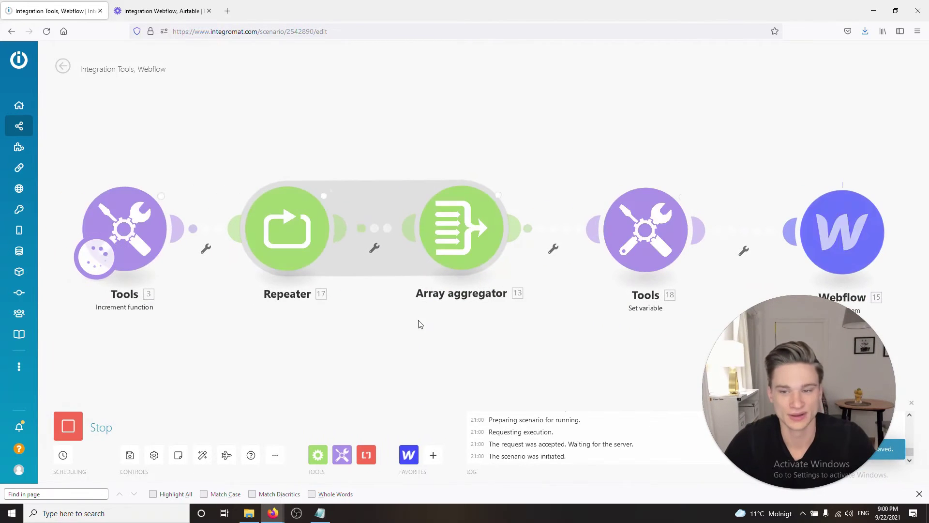
Compare the array in the Array aggregator's run output with the array in the Set variable module's output
left_click(516, 175)
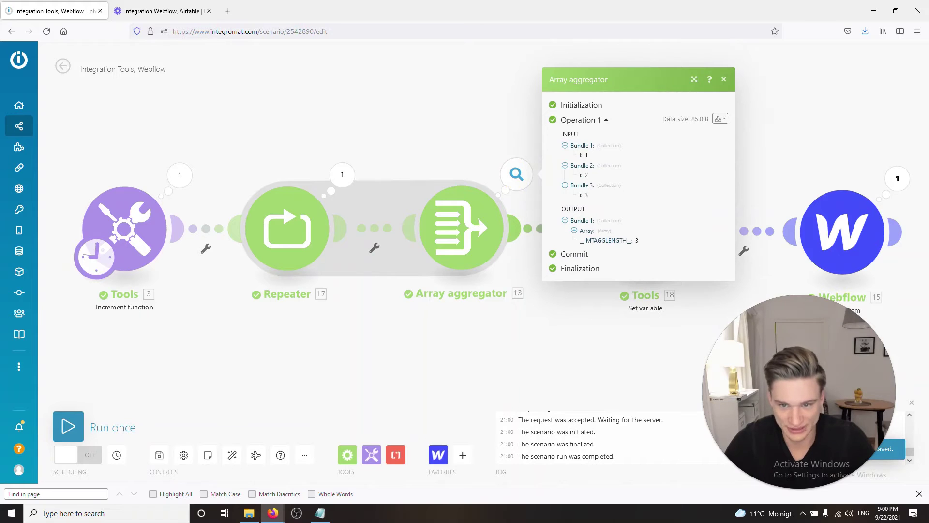
left_click(581, 231)
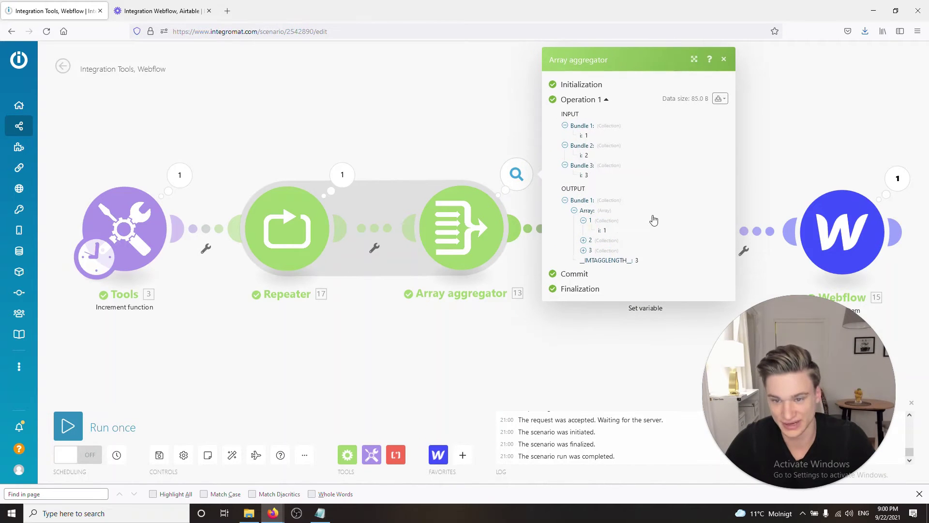
left_click_drag(586, 339, 285, 321)
left_click(397, 148)
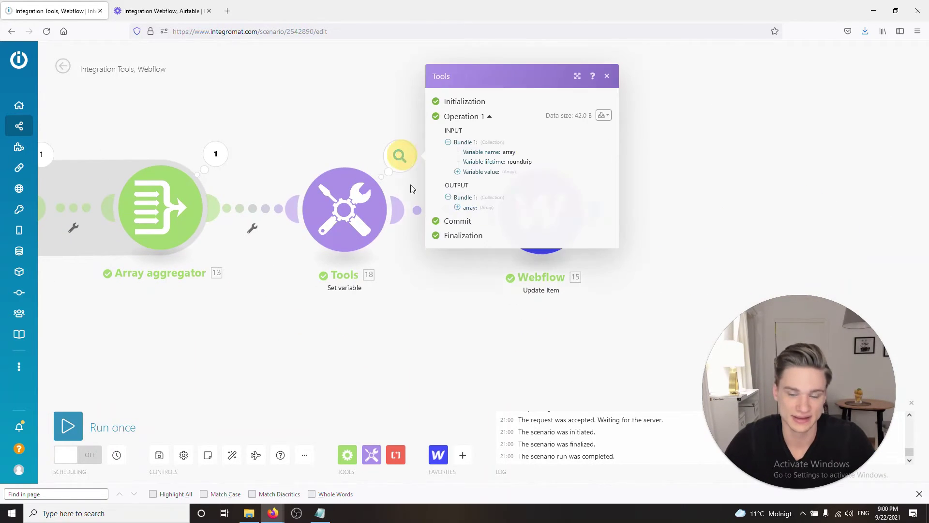
left_click(473, 210)
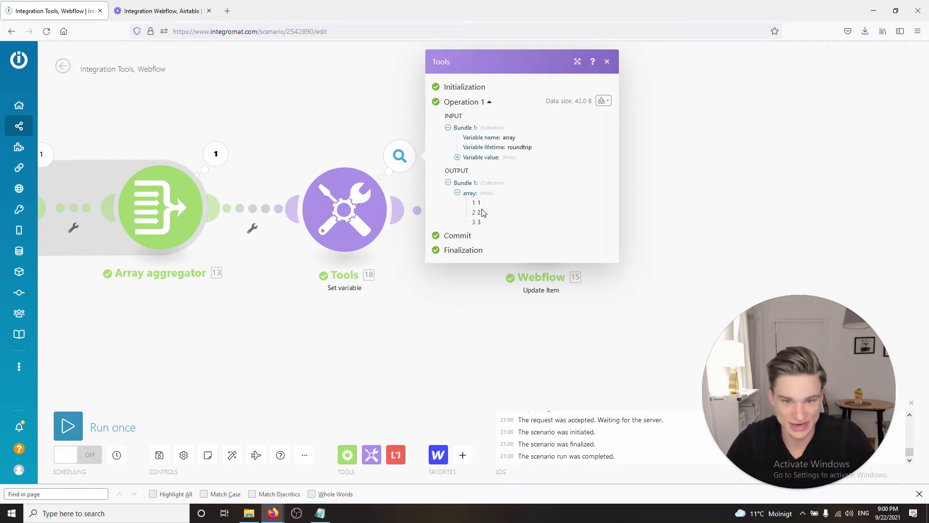
left_click(421, 296)
Inspect the User_ID value in the Webflow Update Item module's run output
left_click_drag(663, 333, 586, 358)
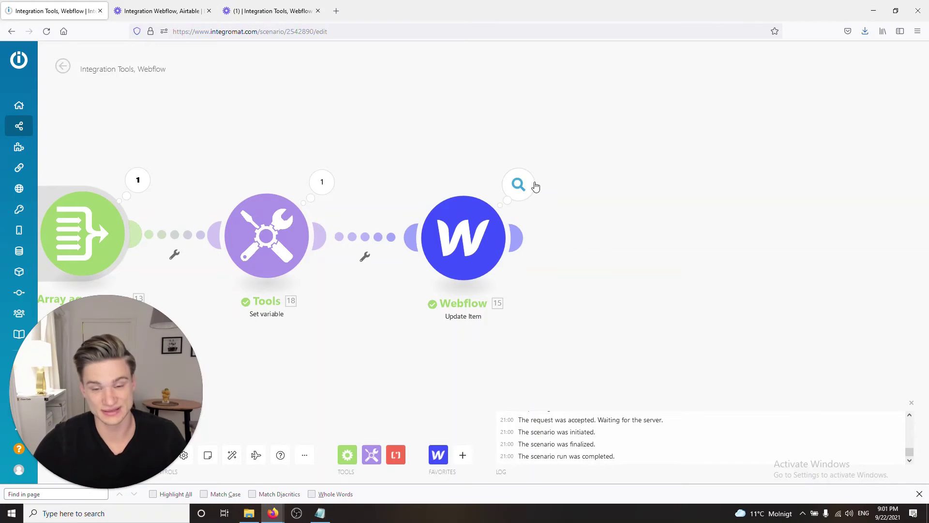
left_click(522, 184)
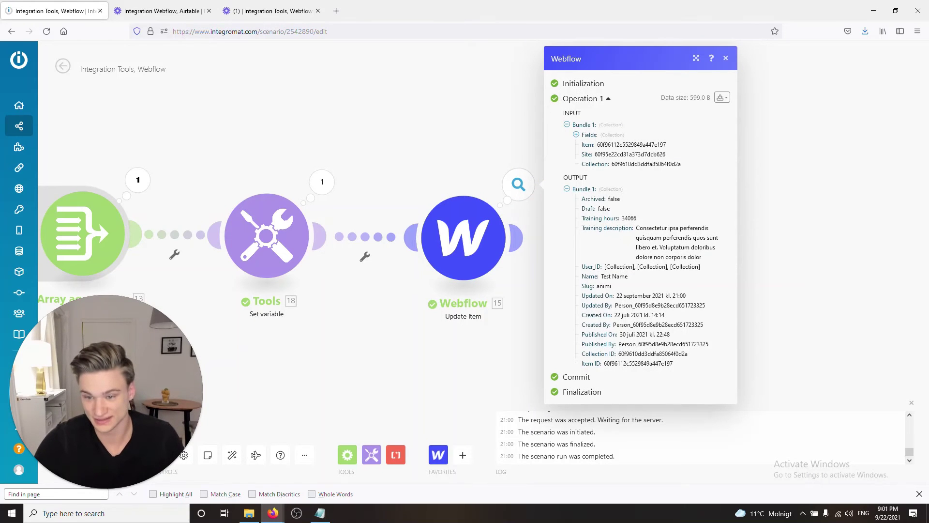
left_click_drag(692, 267, 602, 266)
left_click(456, 372)
Replace the Webflow module's User_ID mapping with the Set variable module's array[] and save the settings
left_click(458, 239)
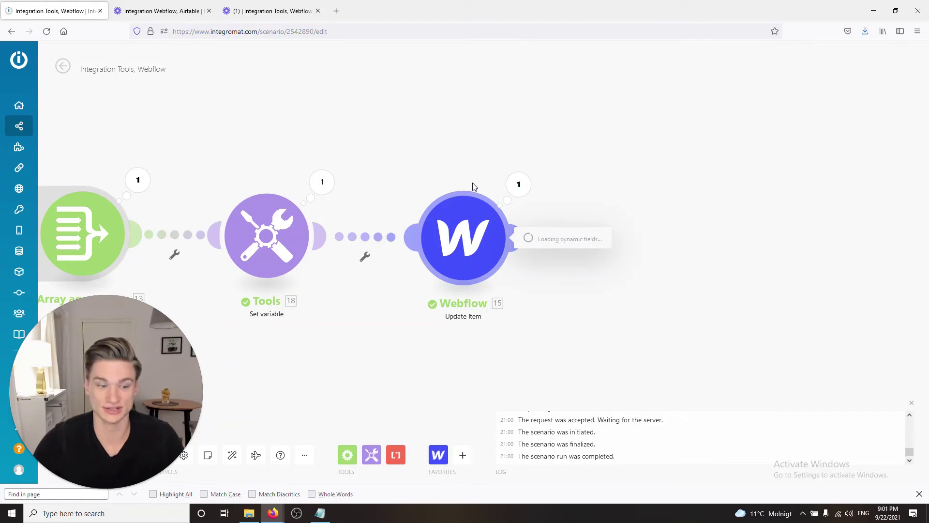
left_click_drag(411, 327, 561, 307)
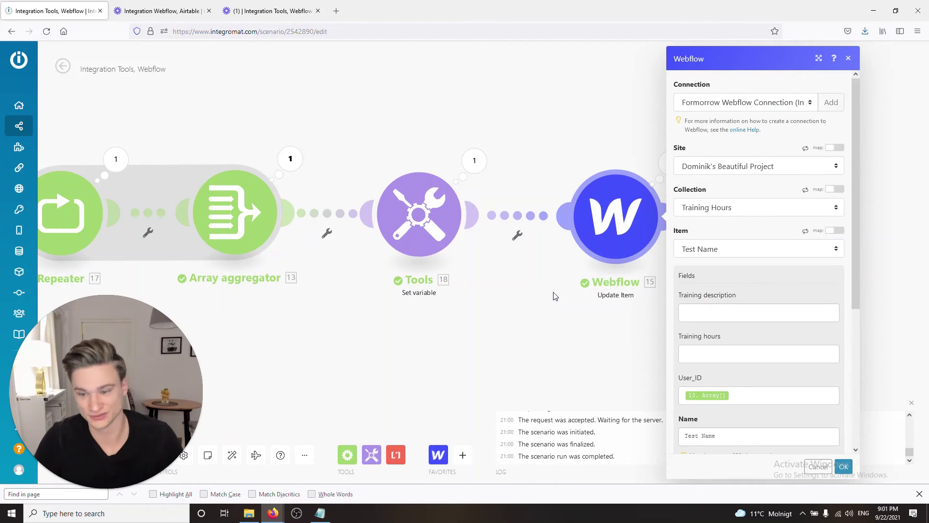
left_click(741, 392)
key("BackSpace")
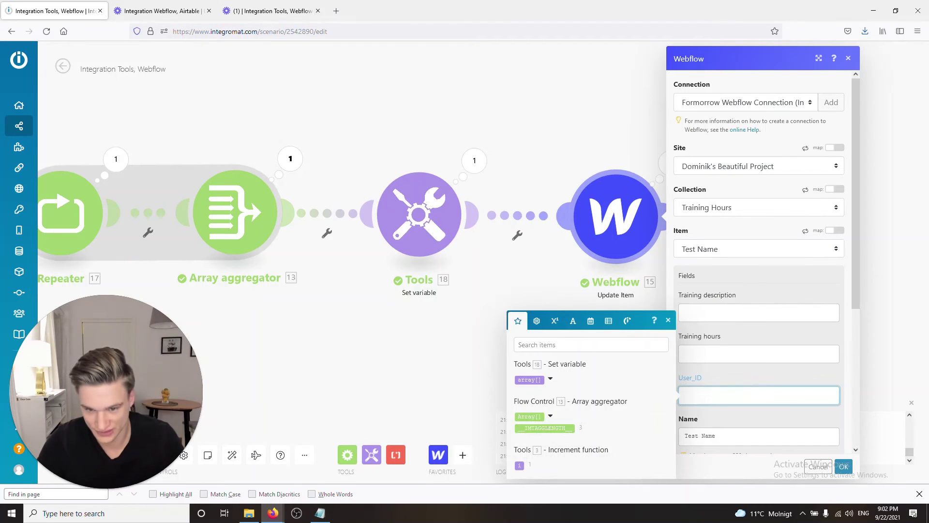
left_click(530, 380)
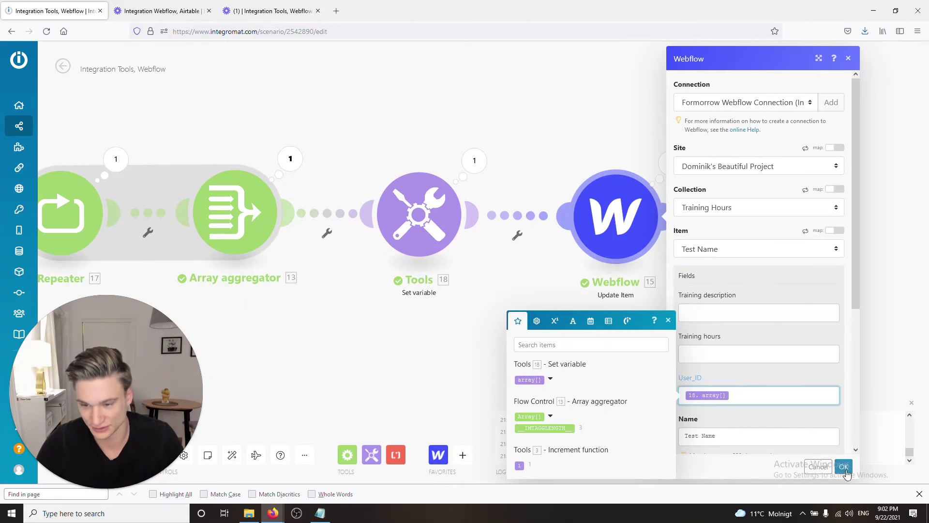
left_click(843, 467)
Run the scenario once more and check the User_ID value in the Webflow module's output
left_click_drag(606, 307, 844, 174)
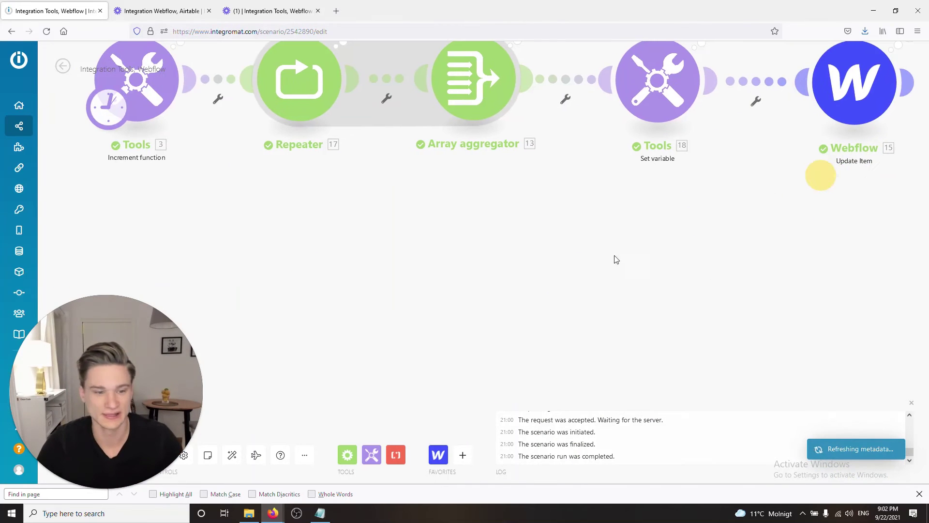
left_click(68, 426)
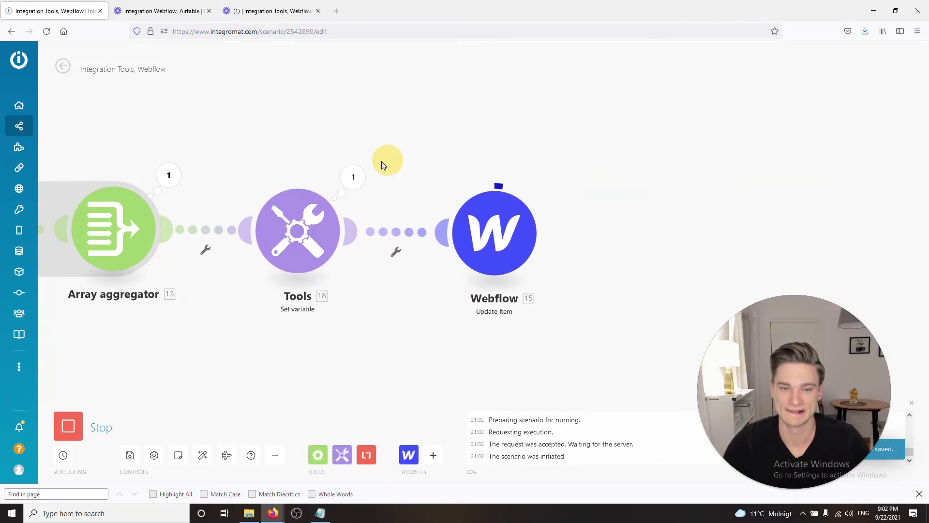
left_click(549, 179)
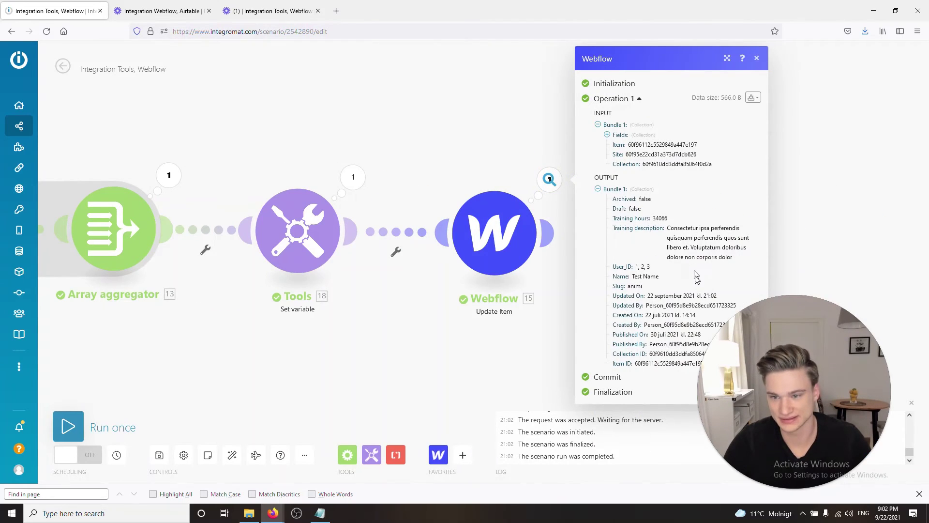
left_click_drag(652, 268, 634, 271)
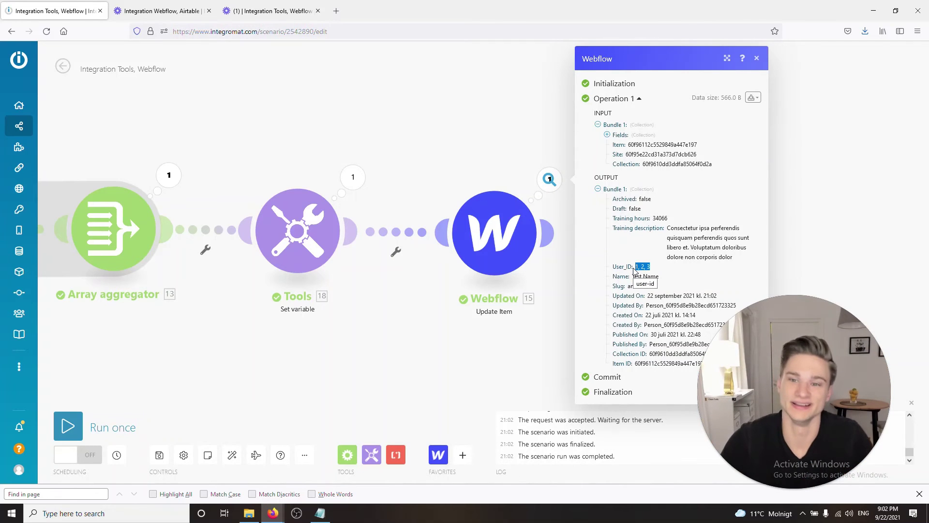
left_click_drag(651, 268, 628, 268)
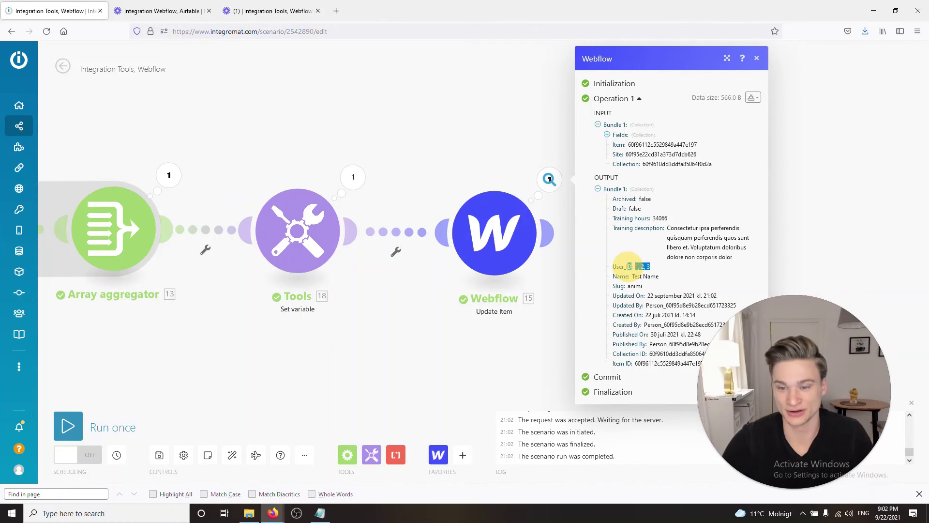